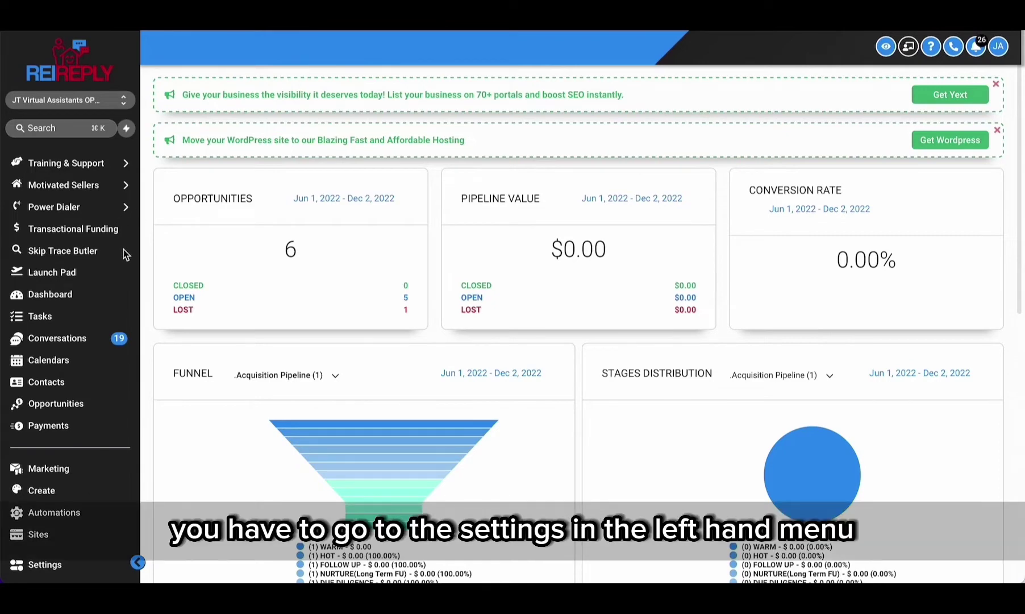
Step: Scroll the sidebar down and open Settings, which lands on the Integrations page
scroll(104, 394, down, 3)
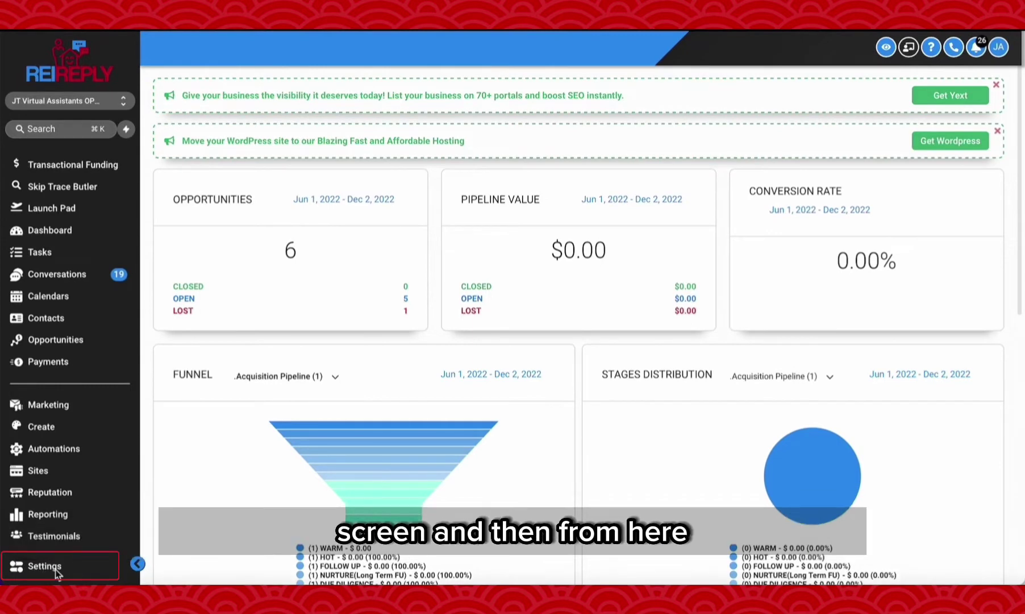
click(56, 569)
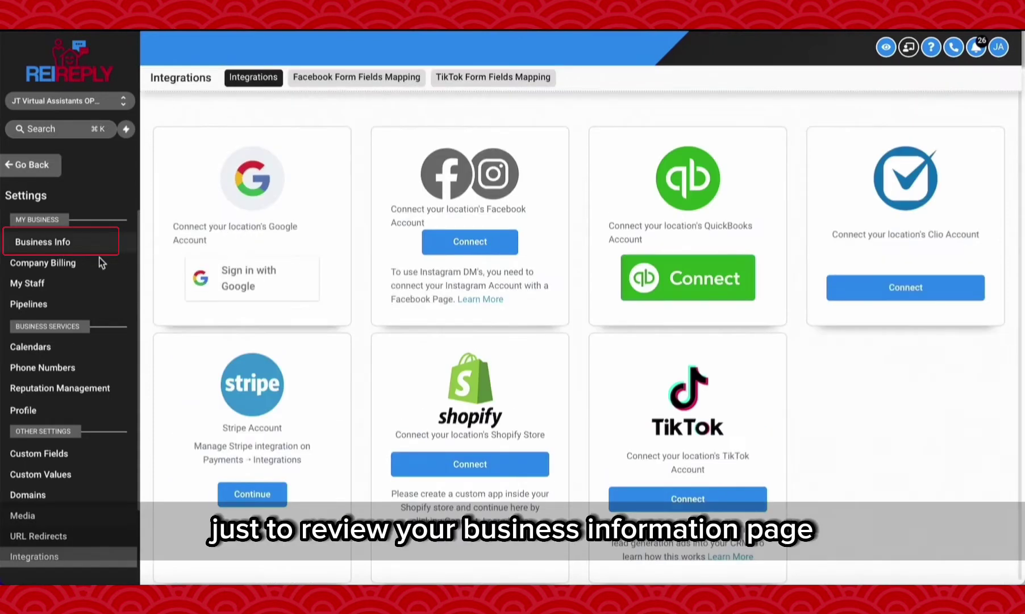
Step: Open Business Info and review the General Information fields, highlighting the Legal Business Name field
click(54, 249)
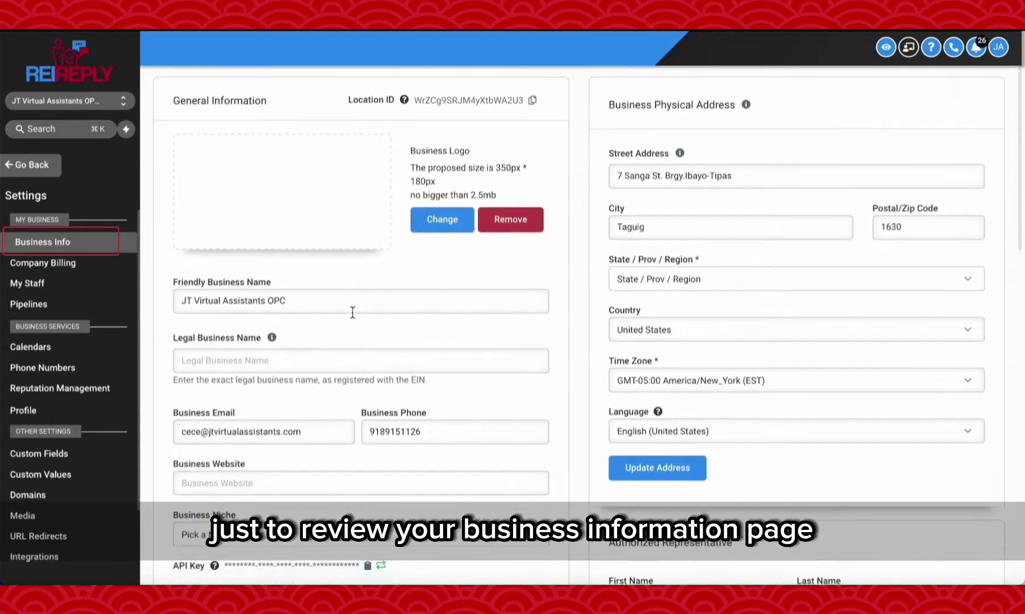
scroll(352, 311, down, 1)
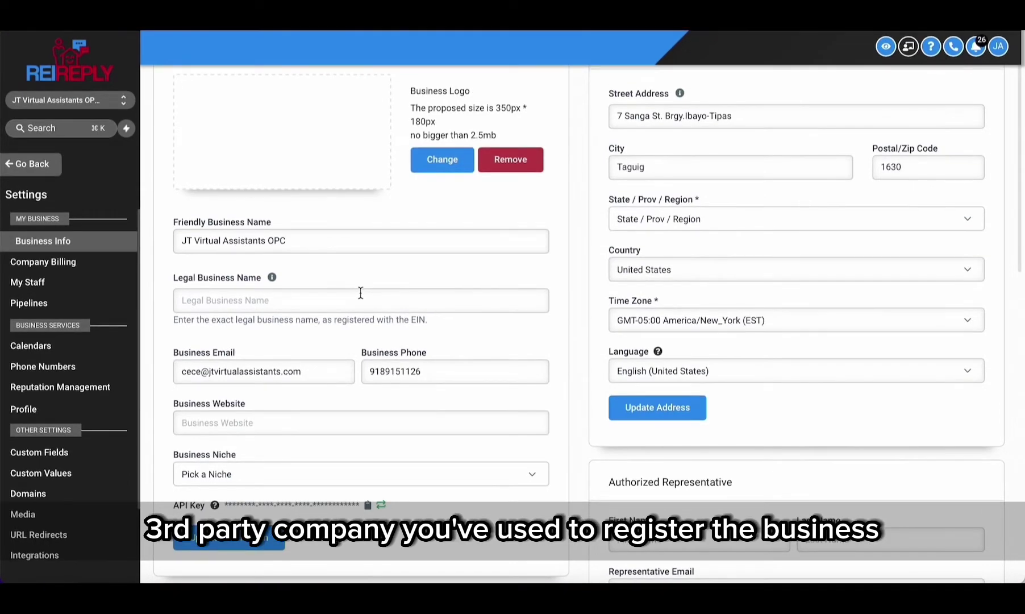
scroll(361, 292, up, 2)
scroll(361, 292, down, 2)
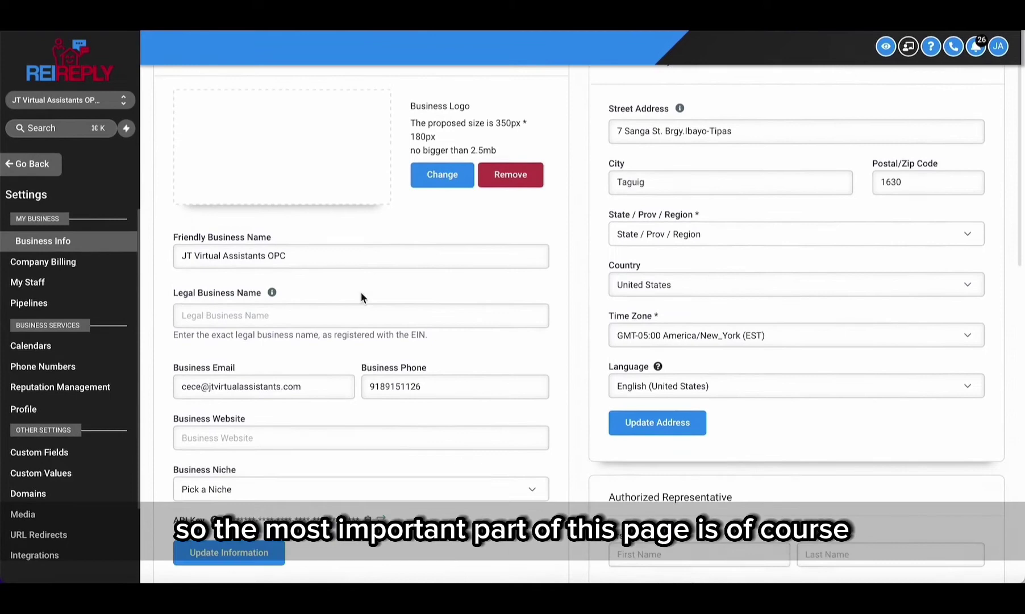
scroll(349, 244, up, 2)
scroll(348, 244, down, 3)
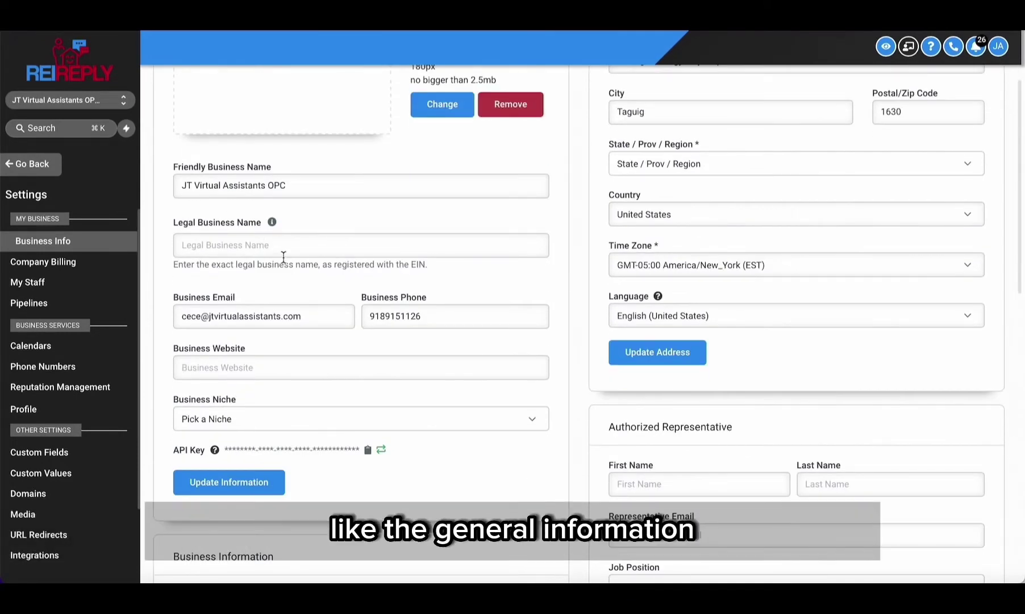
drag(174, 222, 269, 223)
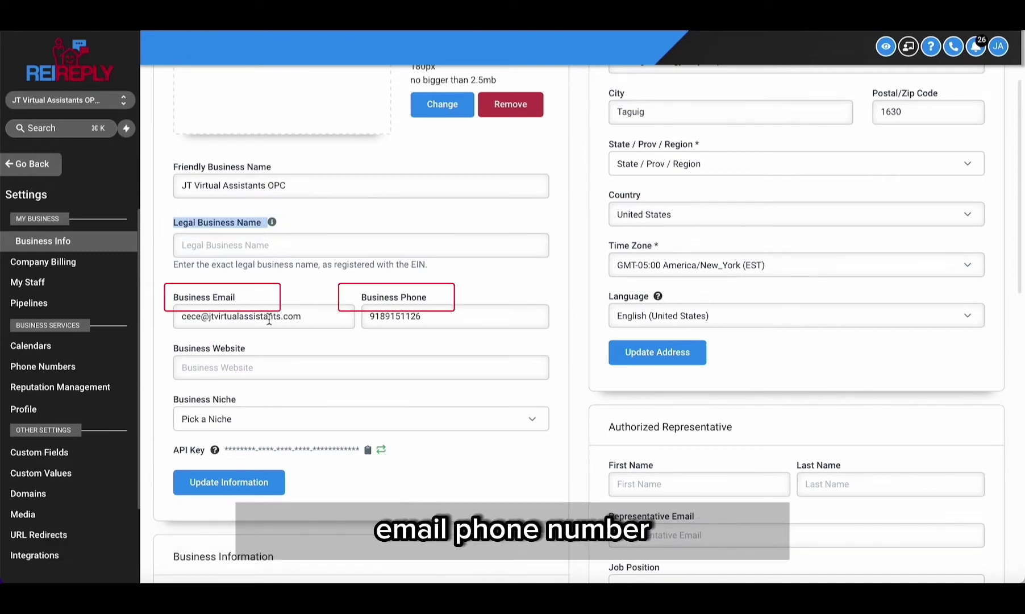
scroll(267, 319, down, 3)
Step: Check the Business Niche dropdown and save the general information with Update Information
click(265, 354)
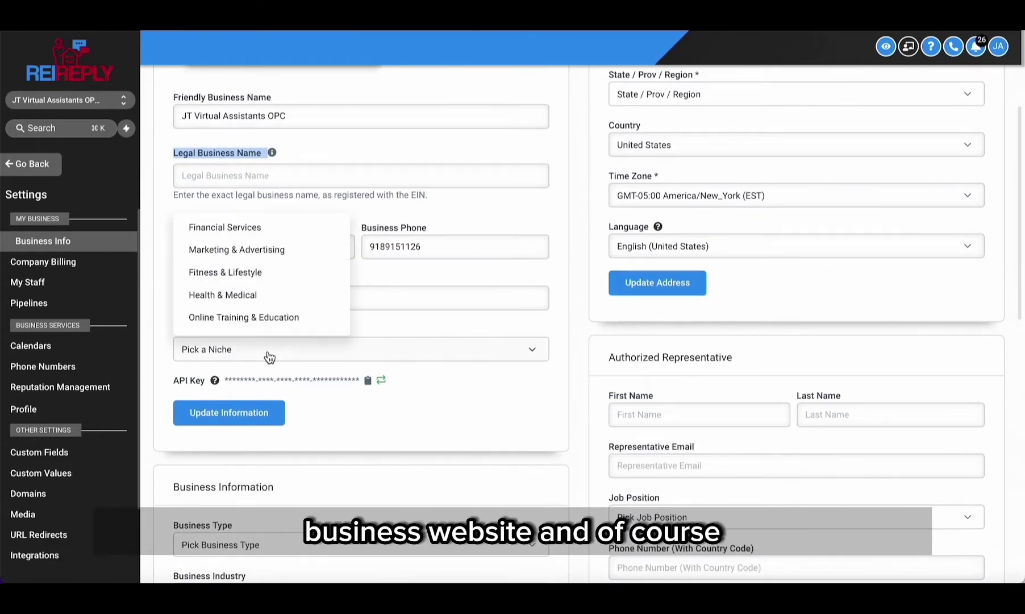
scroll(245, 242, down, 5)
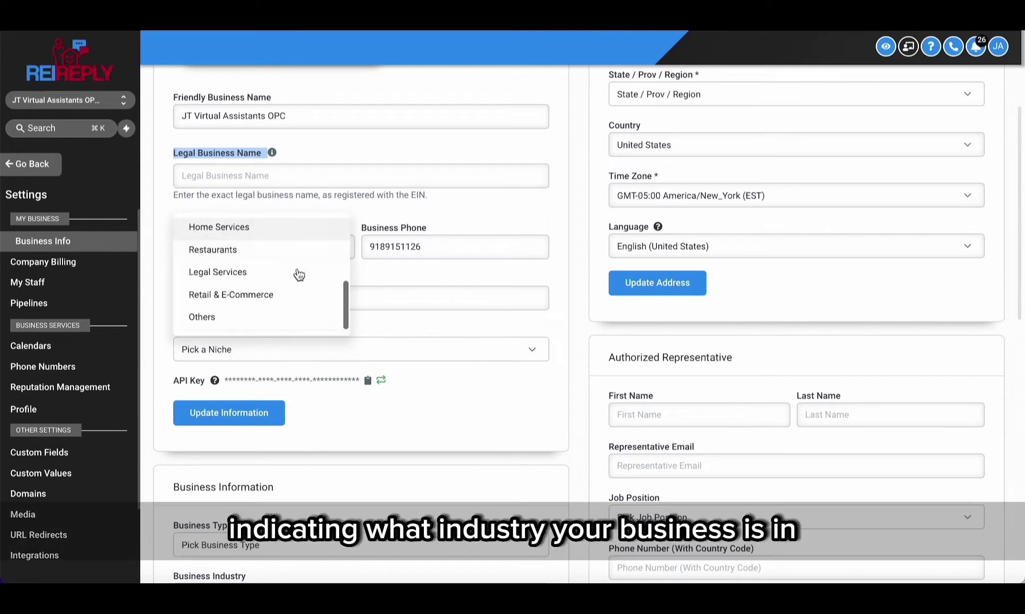
scroll(305, 283, up, 2)
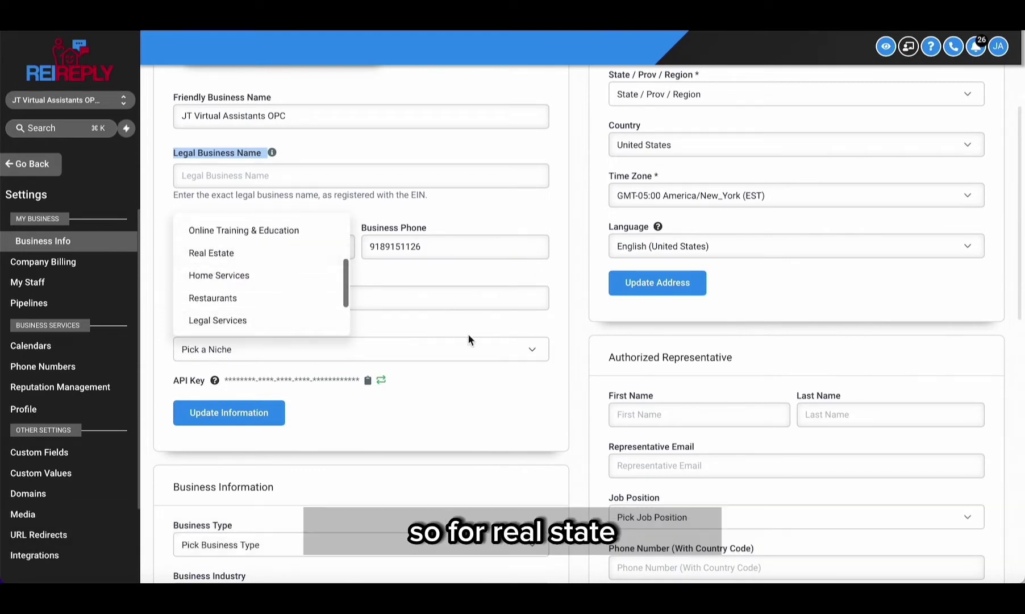
scroll(474, 338, down, 1)
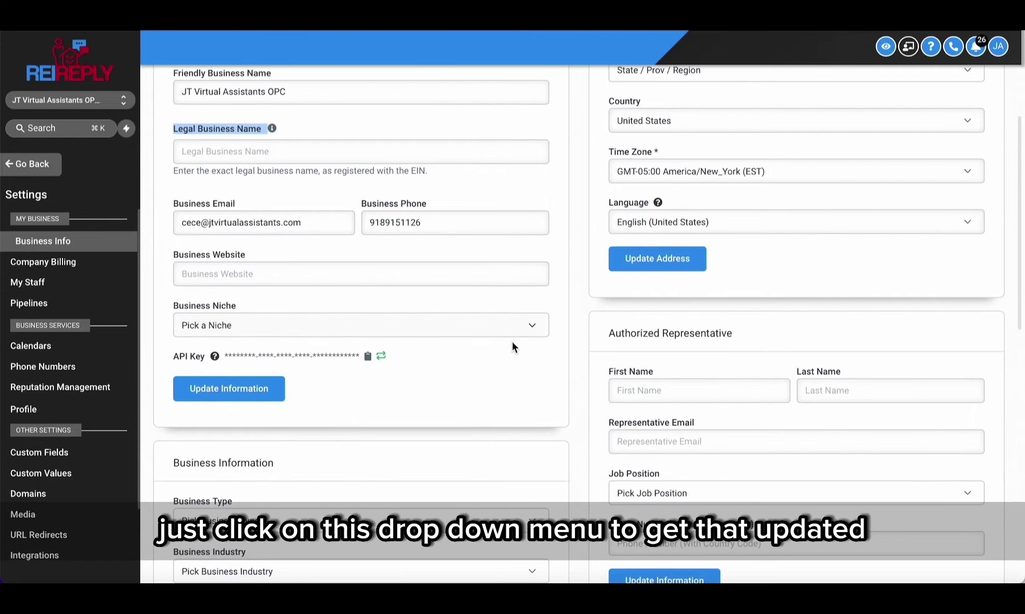
scroll(470, 330, down, 3)
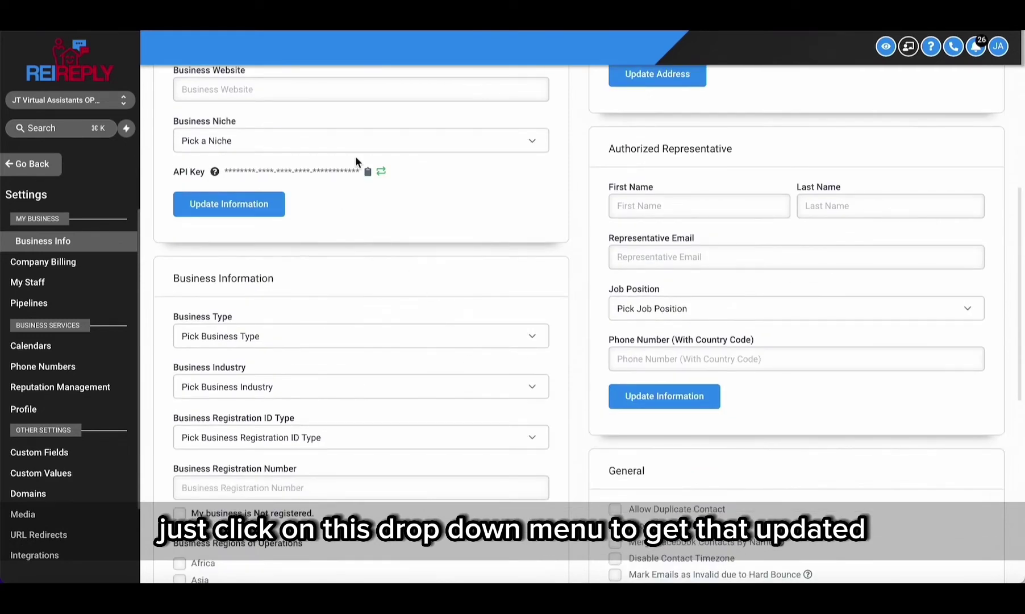
click(240, 211)
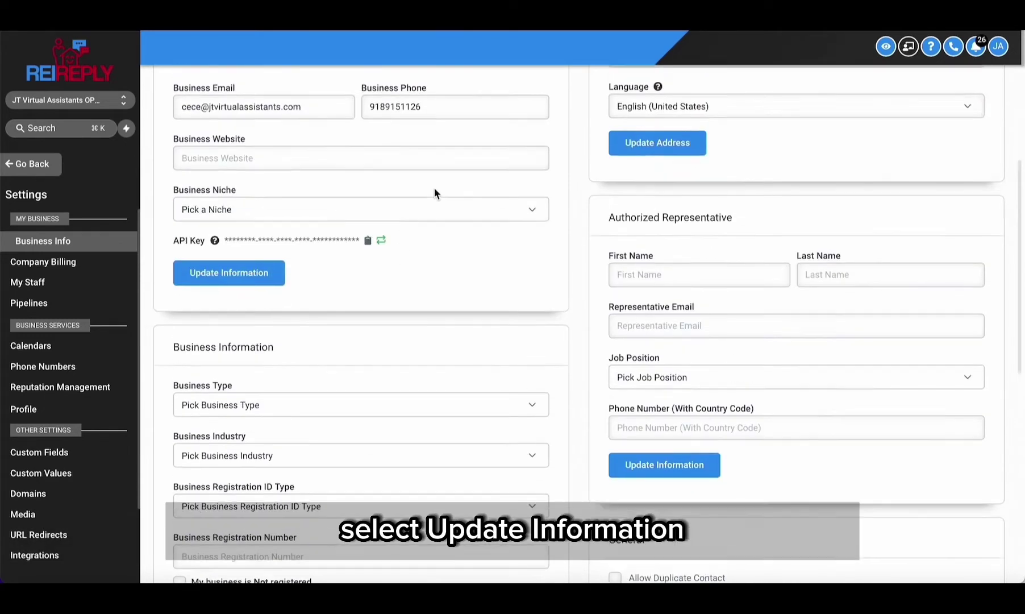
scroll(330, 246, down, 6)
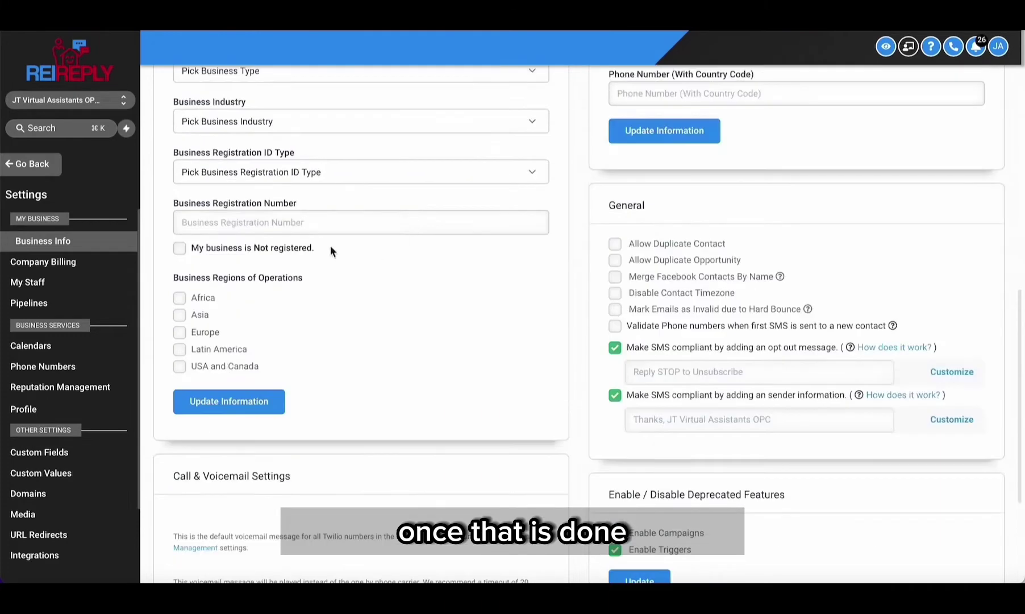
scroll(308, 168, up, 1)
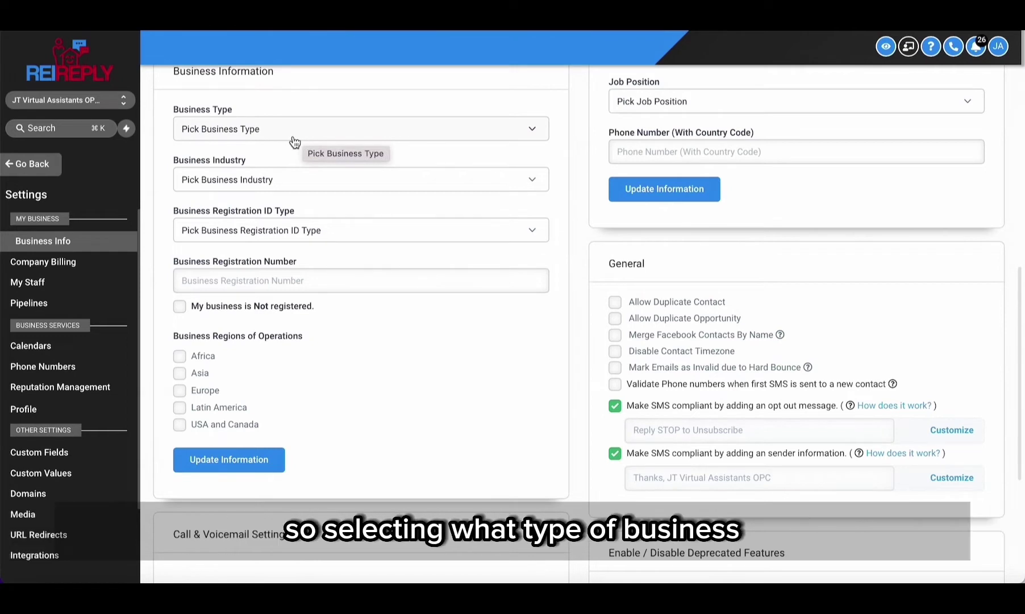
Step: Review business type and industry, and set Registration ID Type to USA Employer Identification Number (EIN)
click(293, 141)
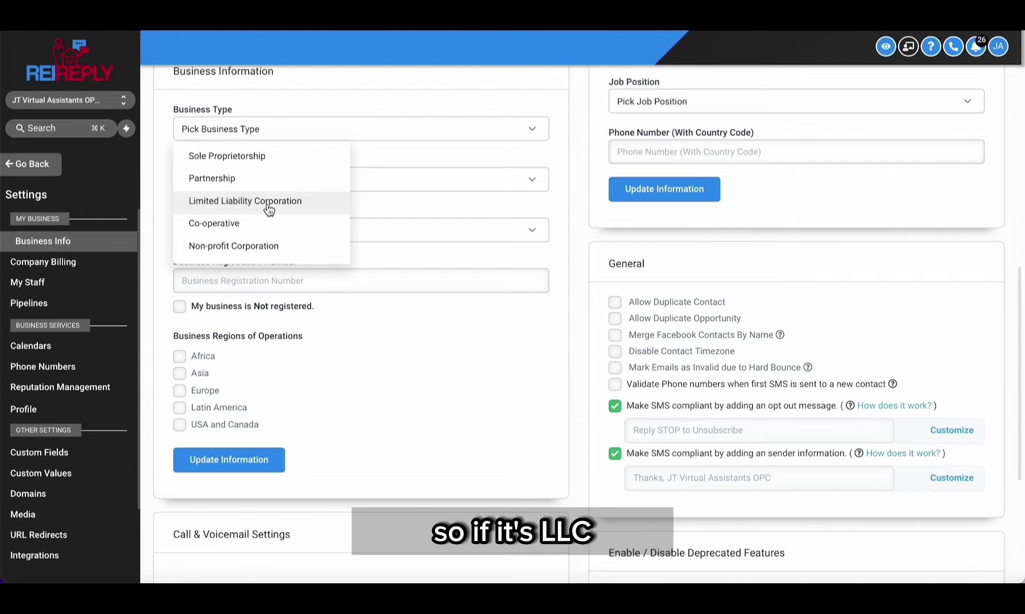
click(416, 189)
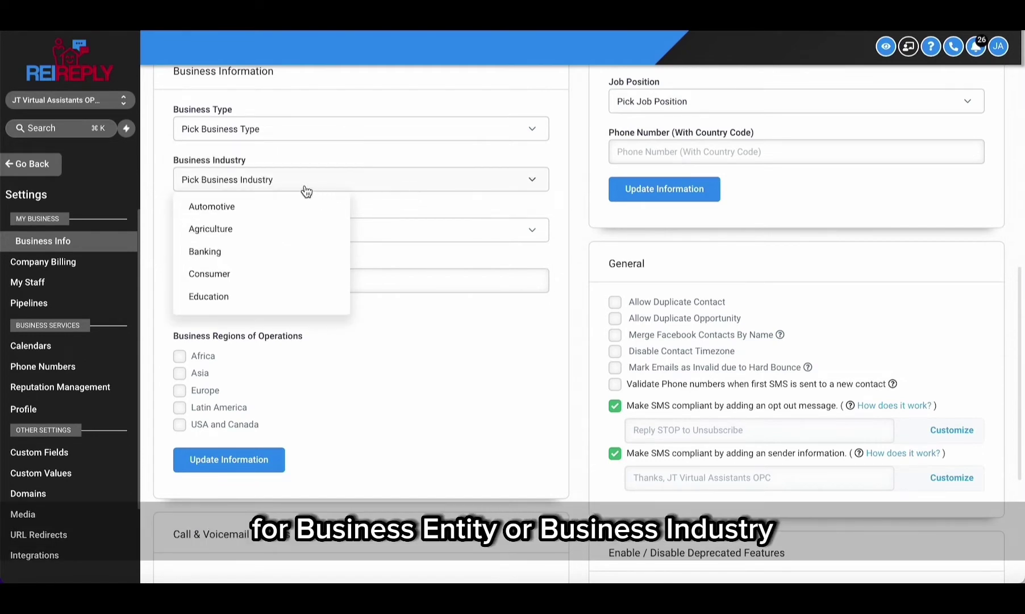
click(465, 242)
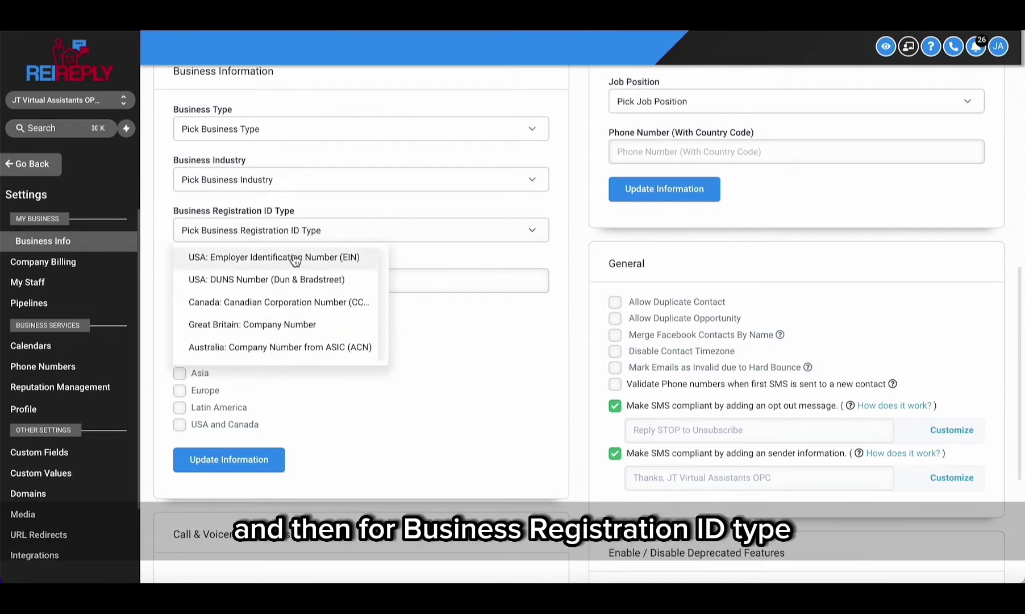
click(337, 262)
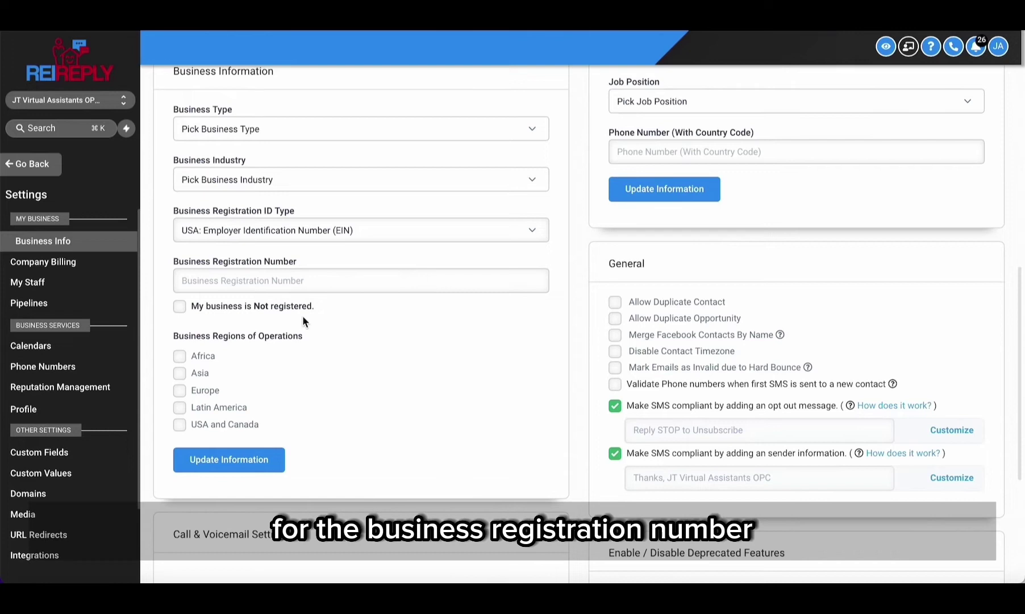
Step: Select the Business Registration Number field and tick USA and Canada as the operating region
scroll(242, 262, down, 1)
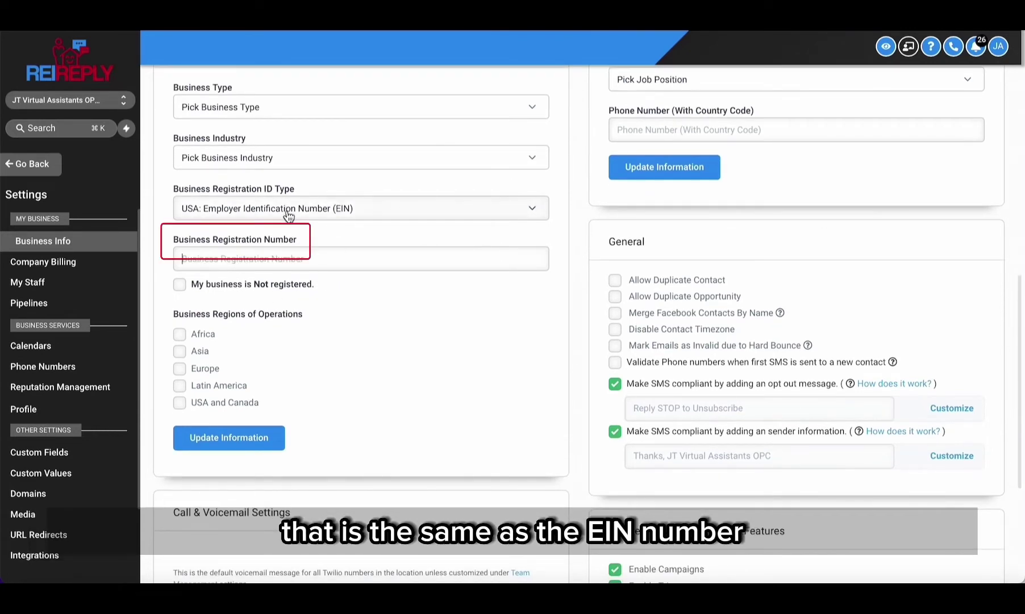
click(282, 260)
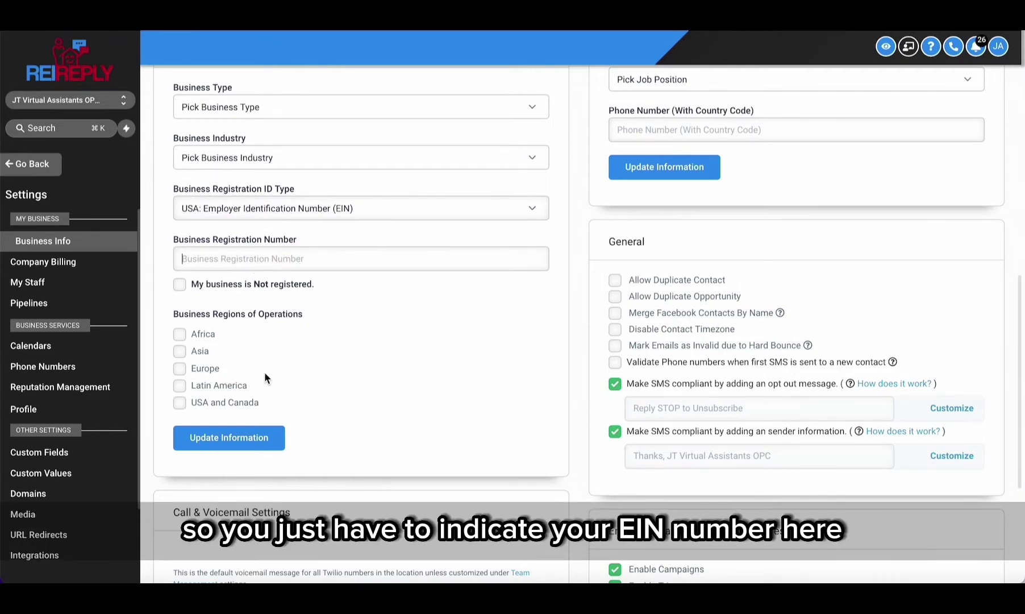
click(180, 404)
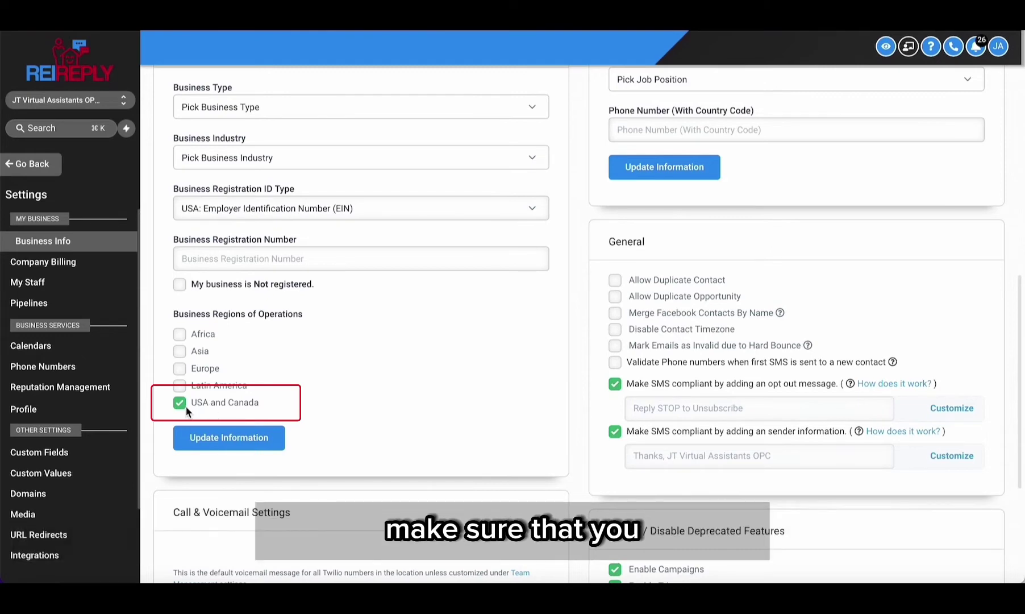
scroll(183, 405, up, 1)
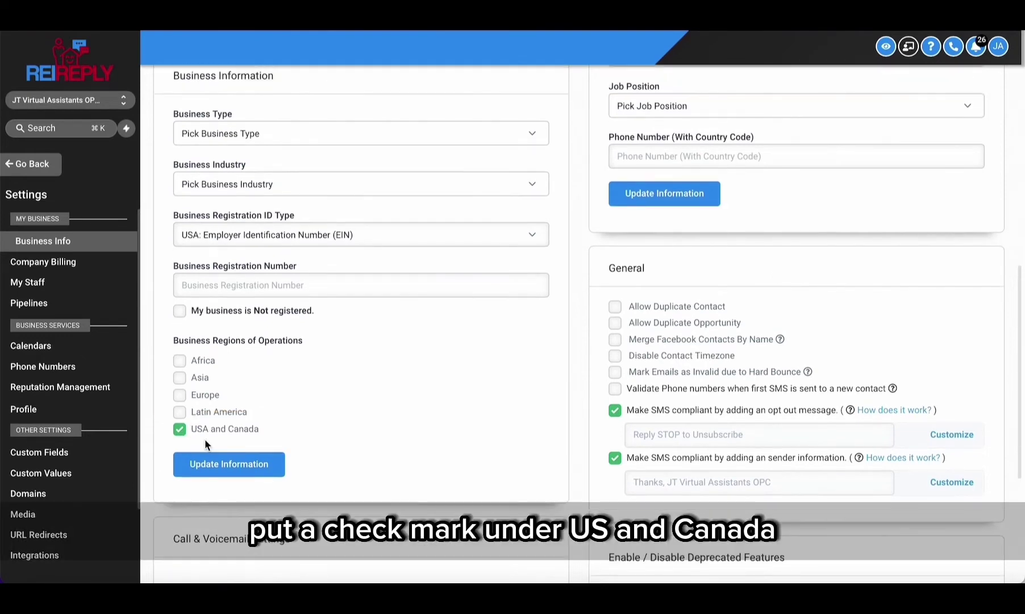
scroll(504, 285, up, 1)
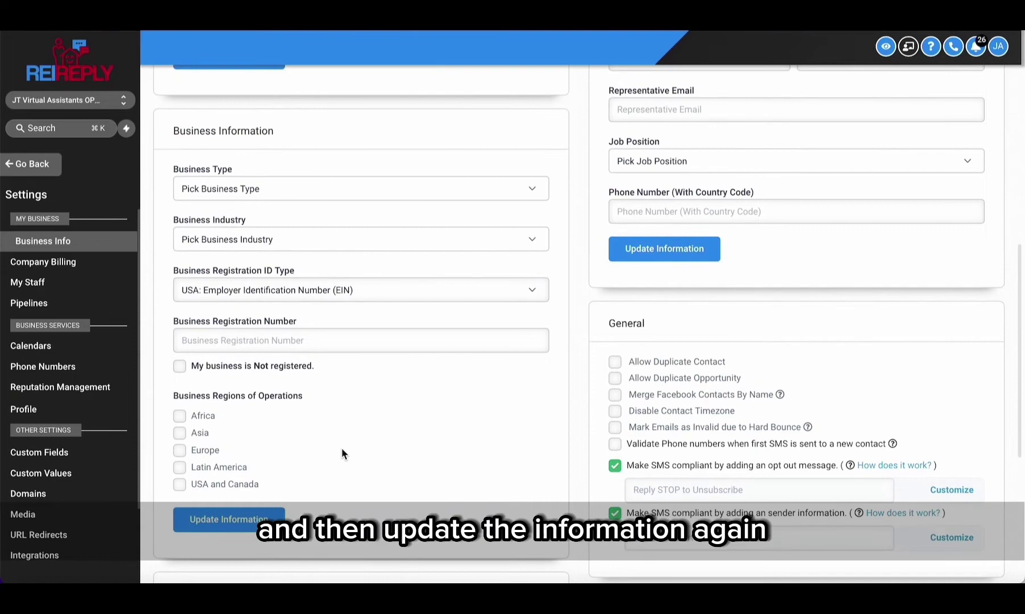
Step: Go to Authorized Representative and select the first name, last name and email fields
scroll(341, 448, up, 6)
scroll(800, 173, up, 4)
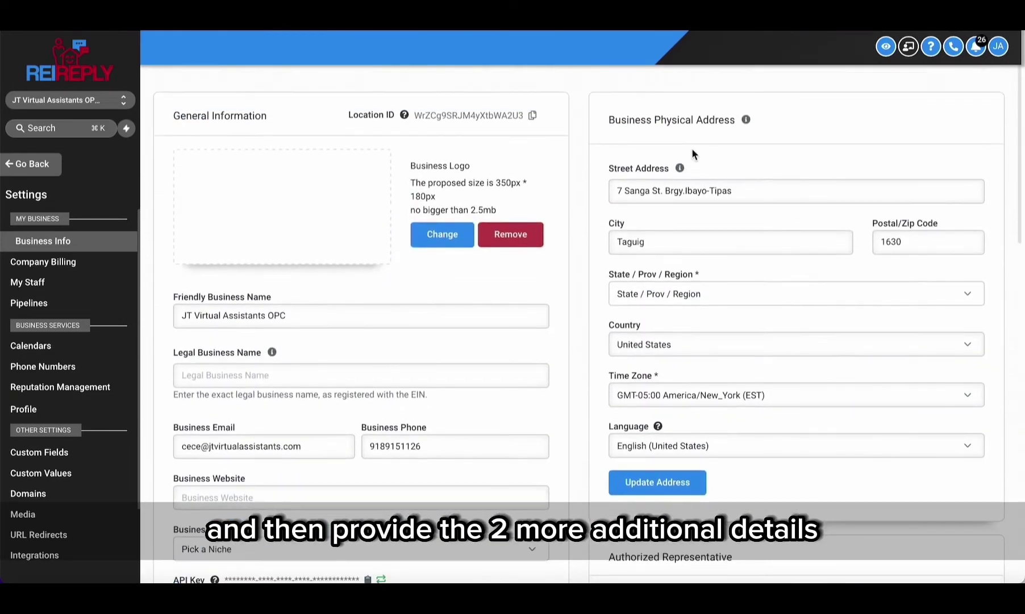
scroll(696, 197, down, 10)
scroll(803, 222, up, 10)
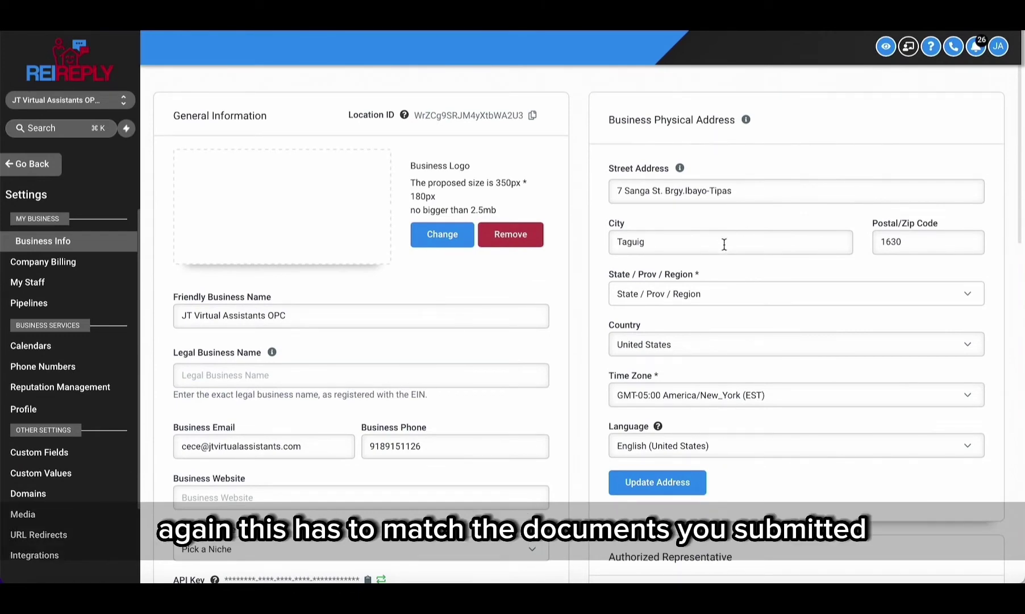
scroll(724, 243, down, 5)
scroll(723, 245, up, 5)
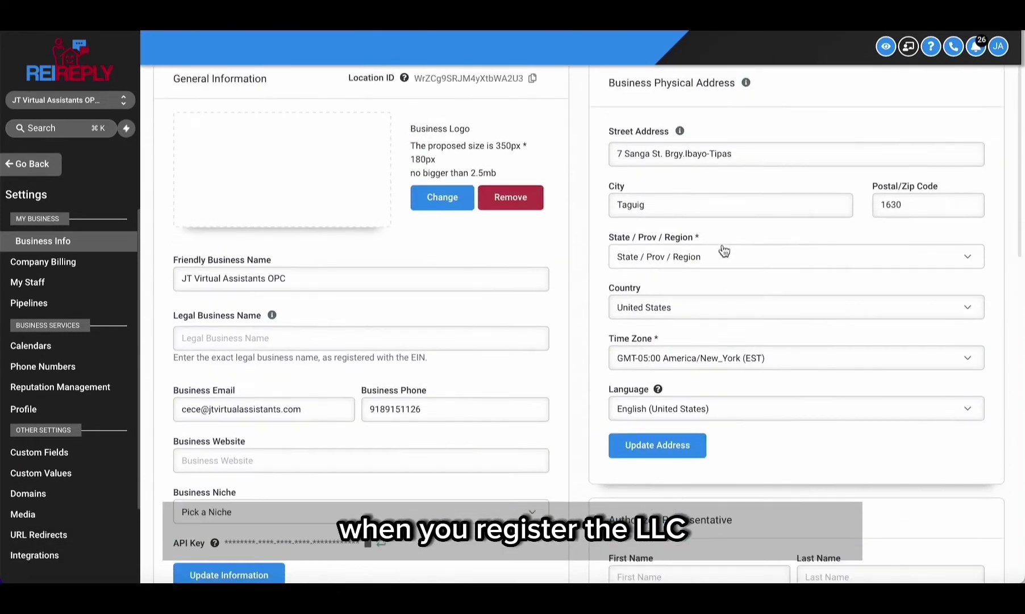
scroll(761, 290, down, 5)
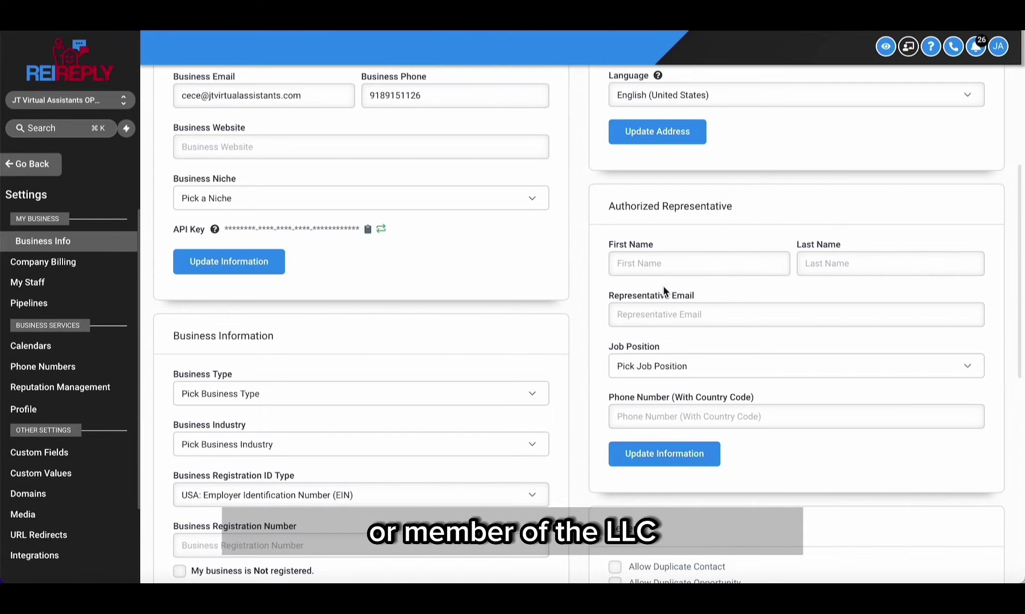
click(654, 263)
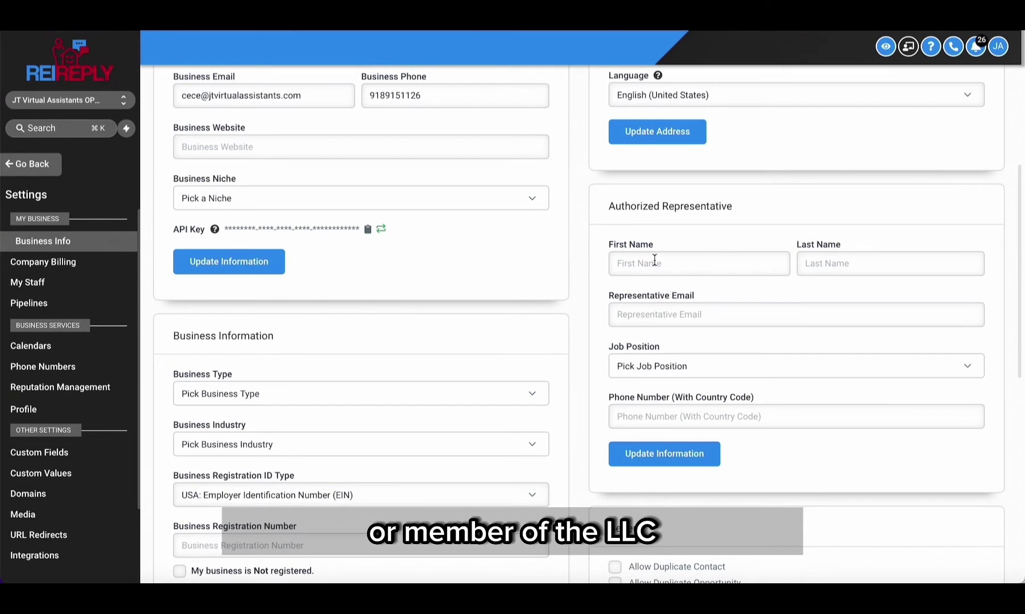
click(831, 266)
click(687, 318)
click(715, 269)
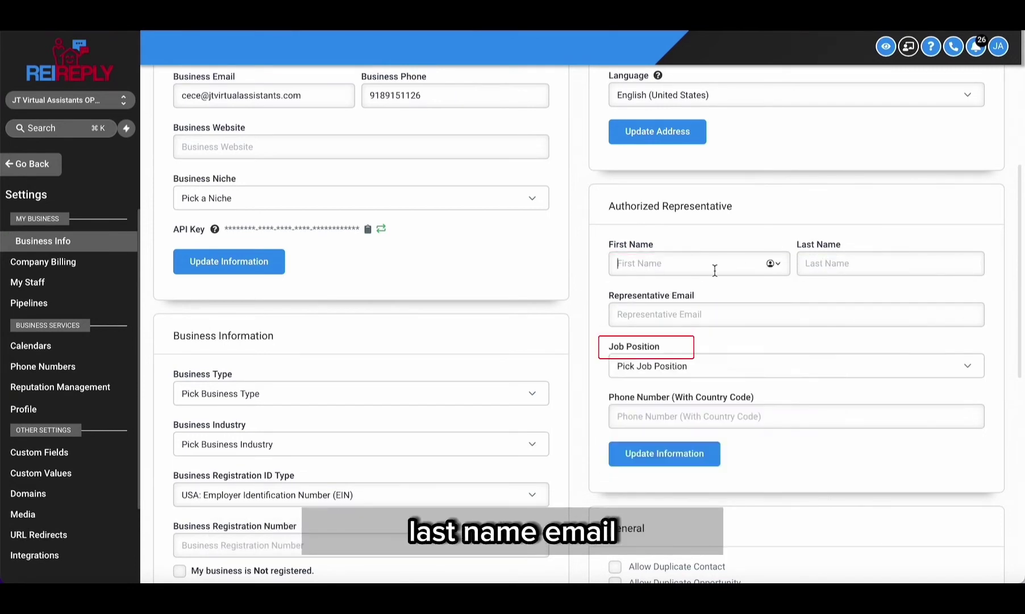
Step: Choose CEO from the representative's Job Position dropdown
click(692, 376)
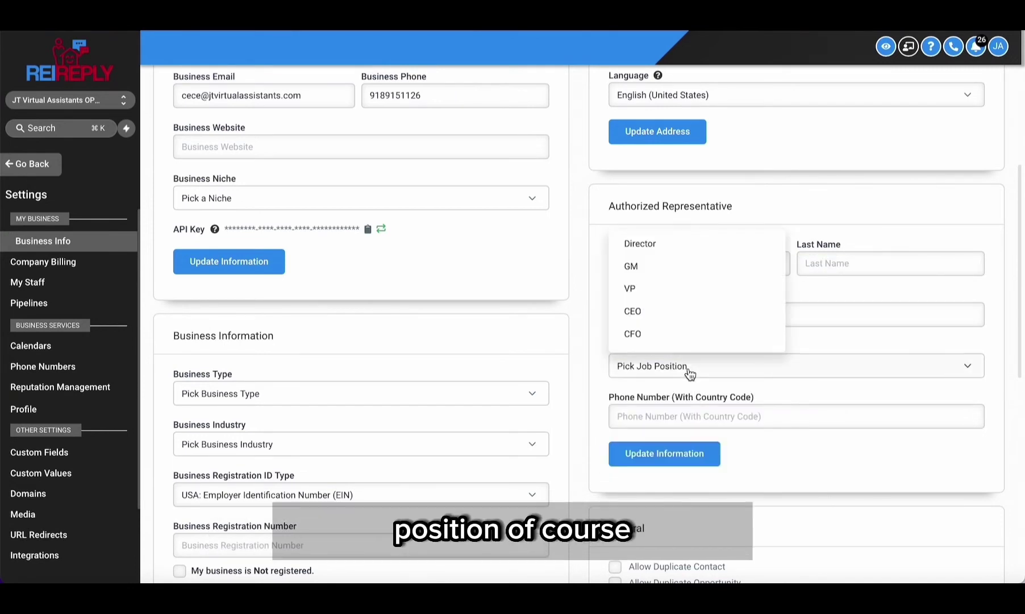
click(664, 314)
scroll(681, 397, down, 1)
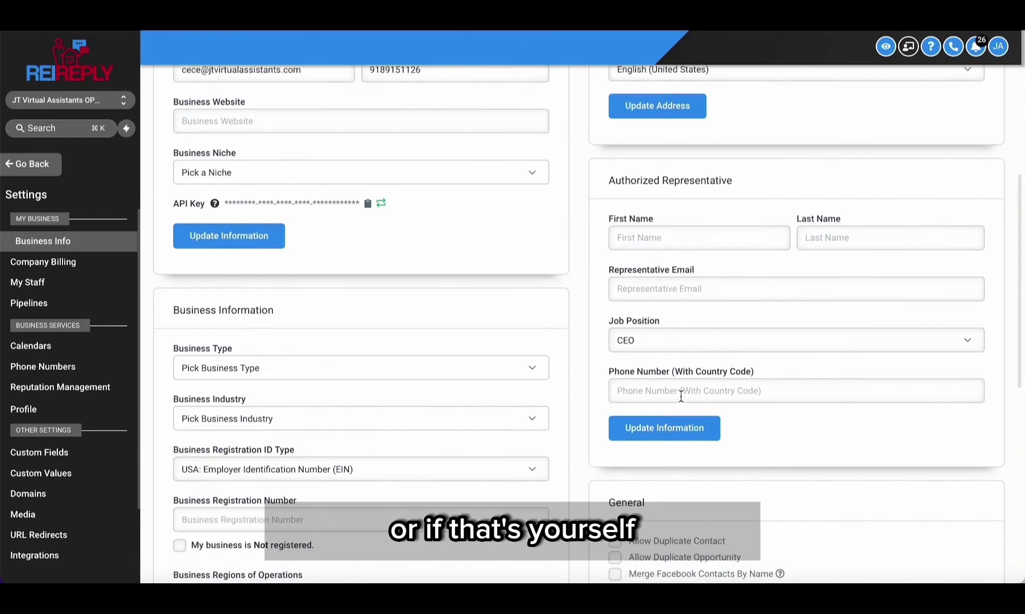
scroll(682, 396, down, 1)
scroll(497, 194, down, 5)
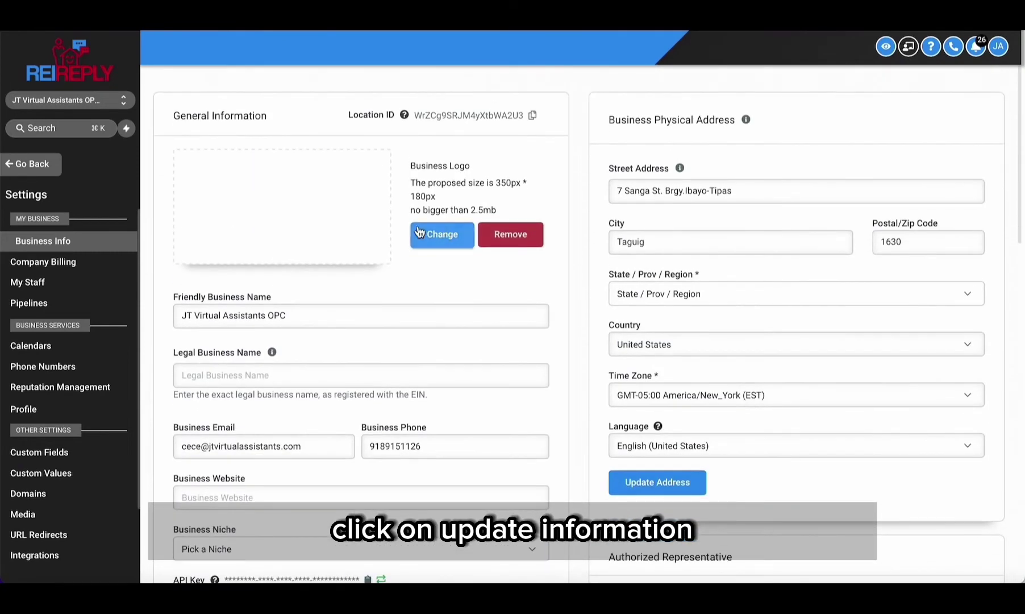
scroll(375, 229, down, 6)
scroll(603, 210, down, 6)
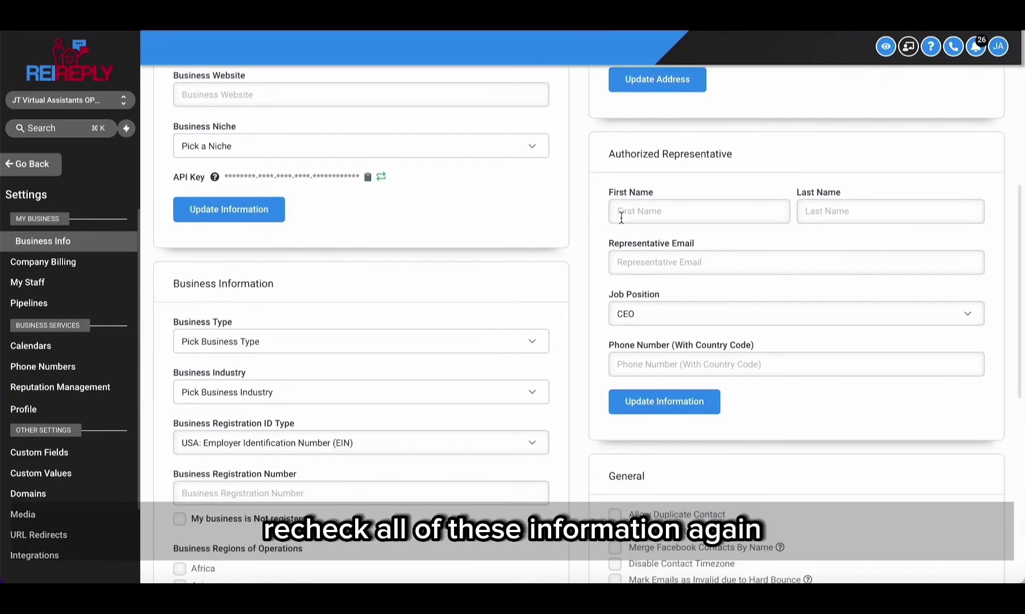
scroll(631, 223, up, 12)
scroll(631, 227, down, 1)
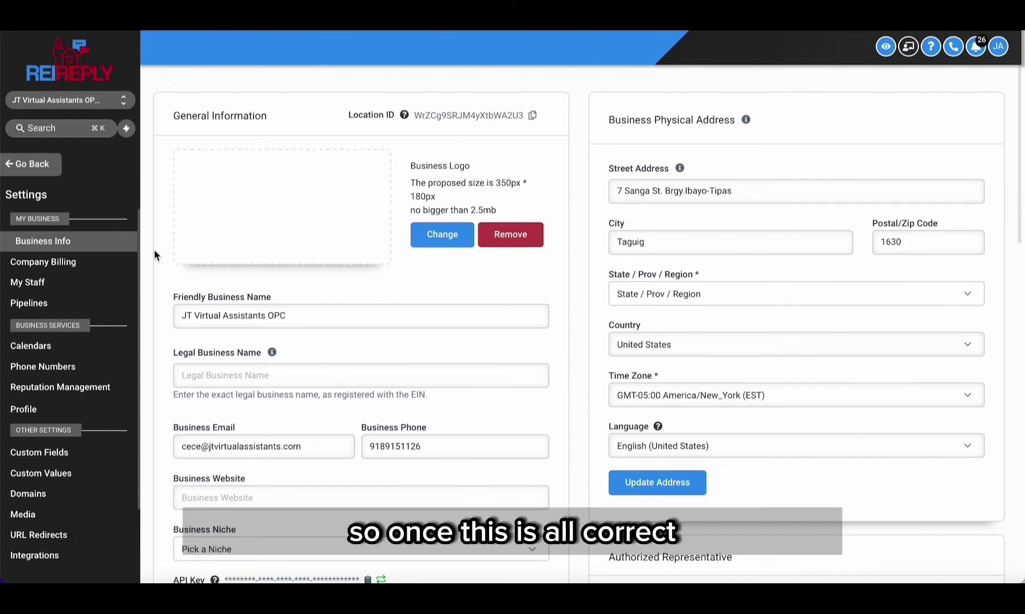
Step: Open the Phone Numbers Trust Center and highlight the A2P Brand and Campaign Registration (SMS) heading
click(59, 371)
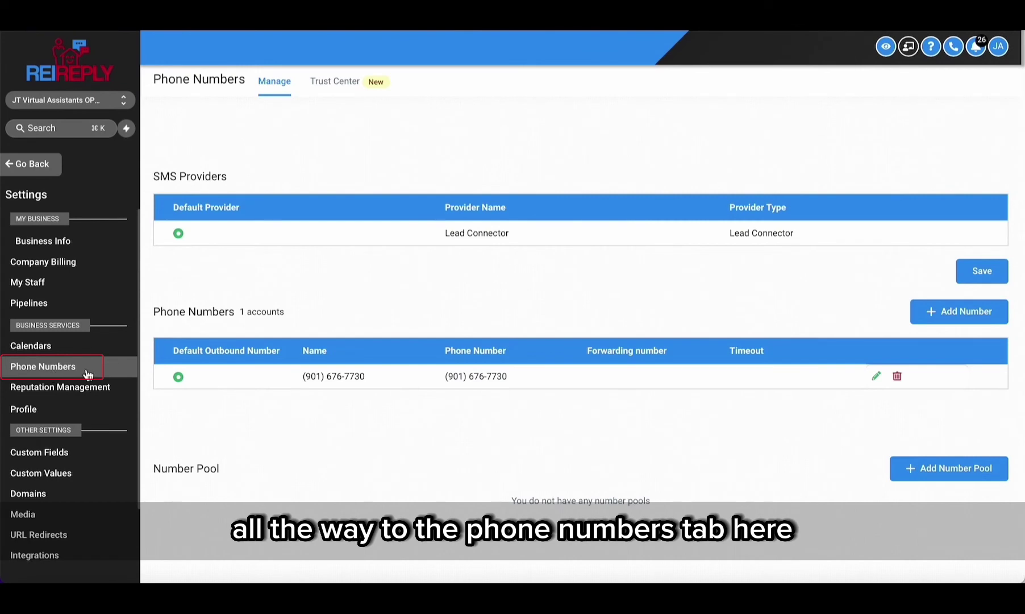
click(343, 86)
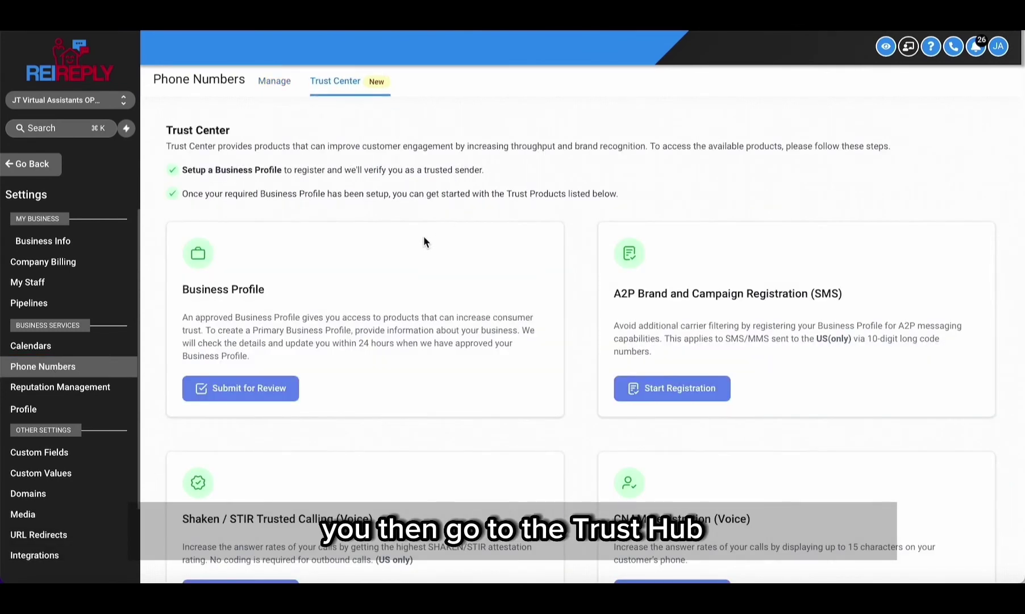
click(246, 395)
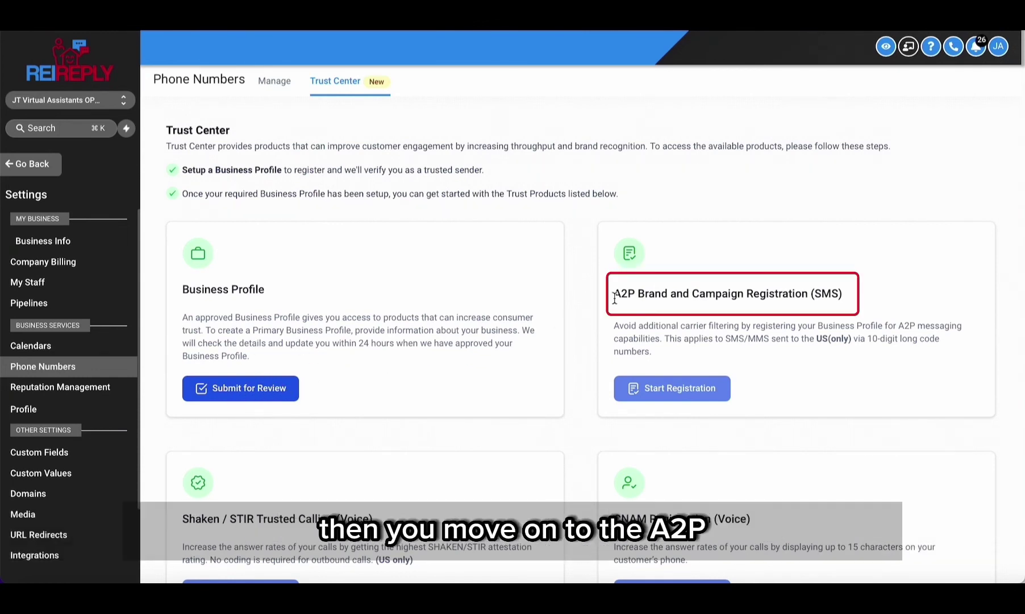
drag(613, 293, 875, 295)
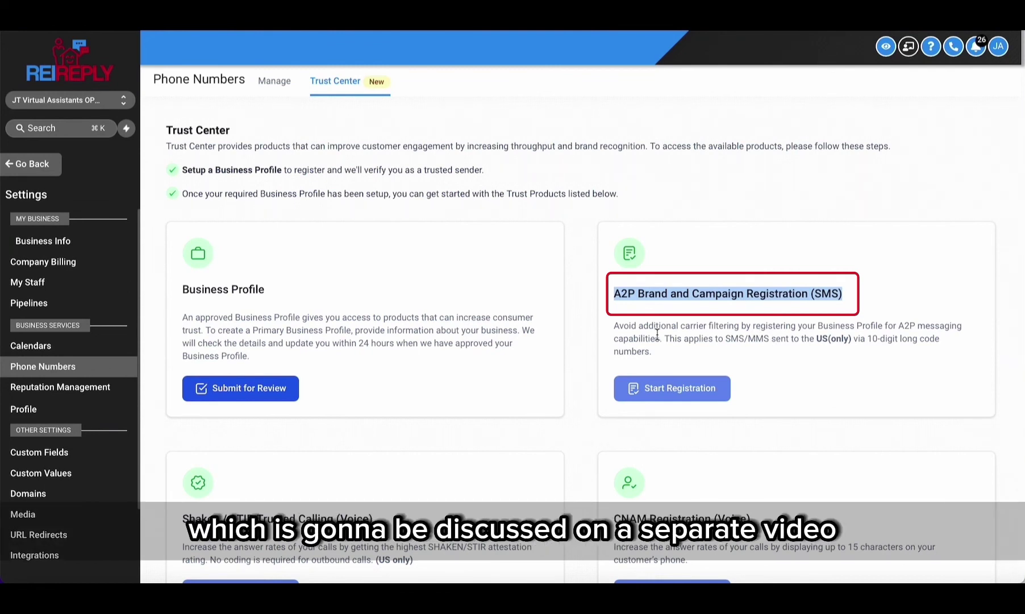
scroll(556, 347, down, 2)
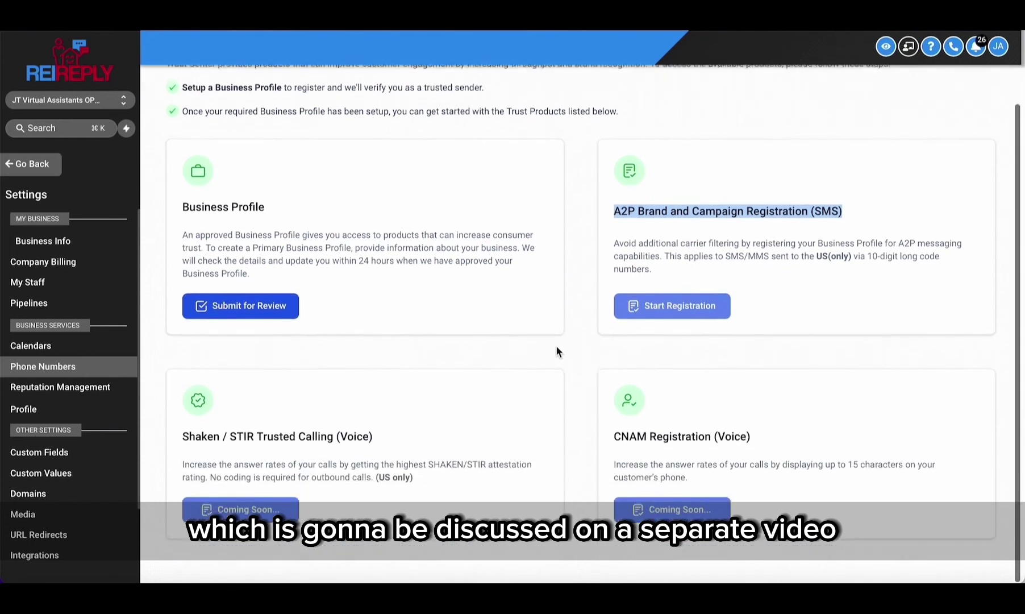
scroll(556, 346, up, 2)
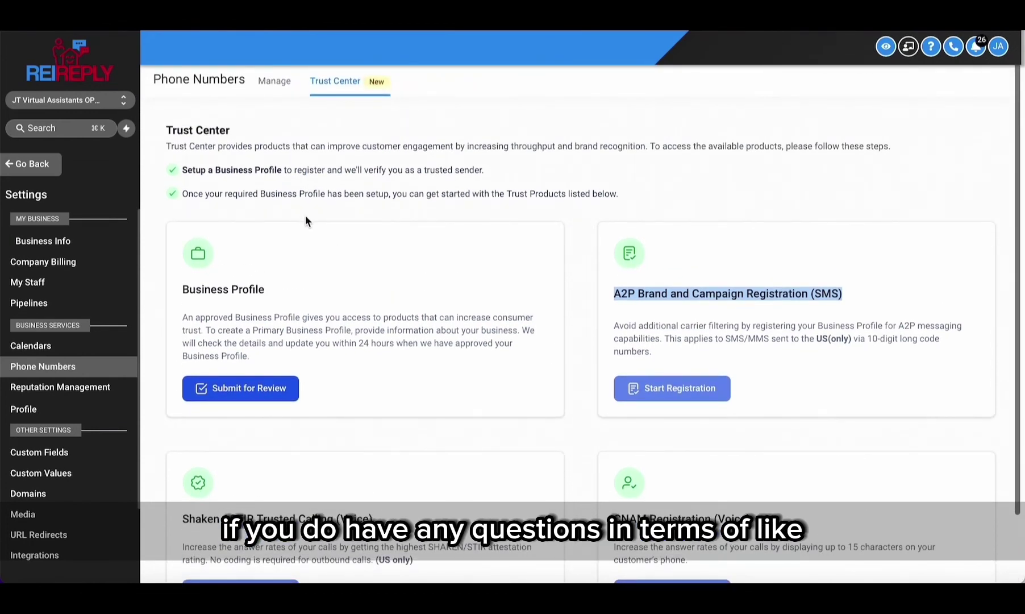